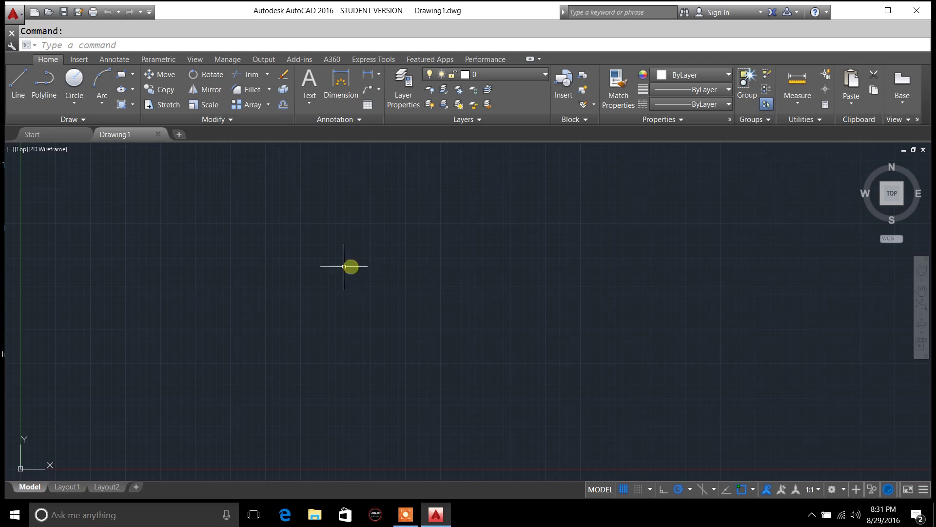
# Start the LINE command from the Home ribbon, cancel it, then restart it with the L alias.
pyautogui.click(22, 101)
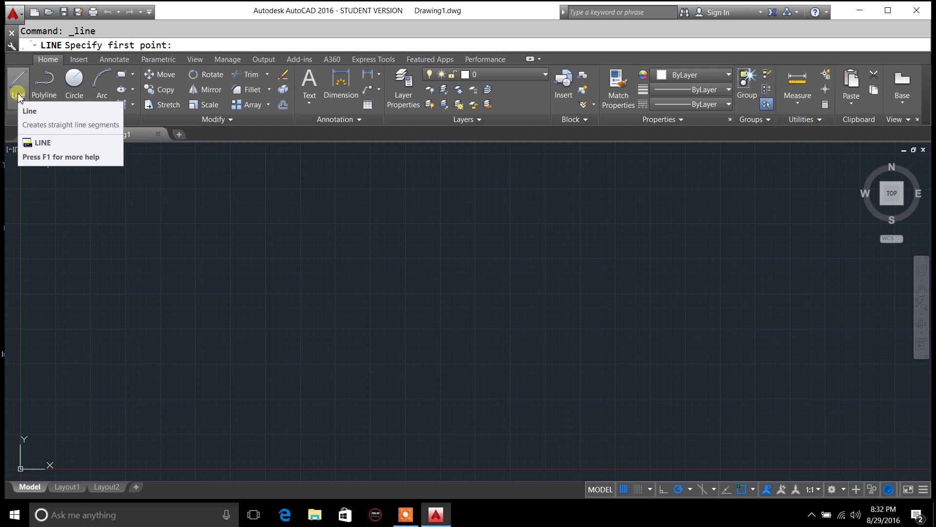
pyautogui.click(18, 96)
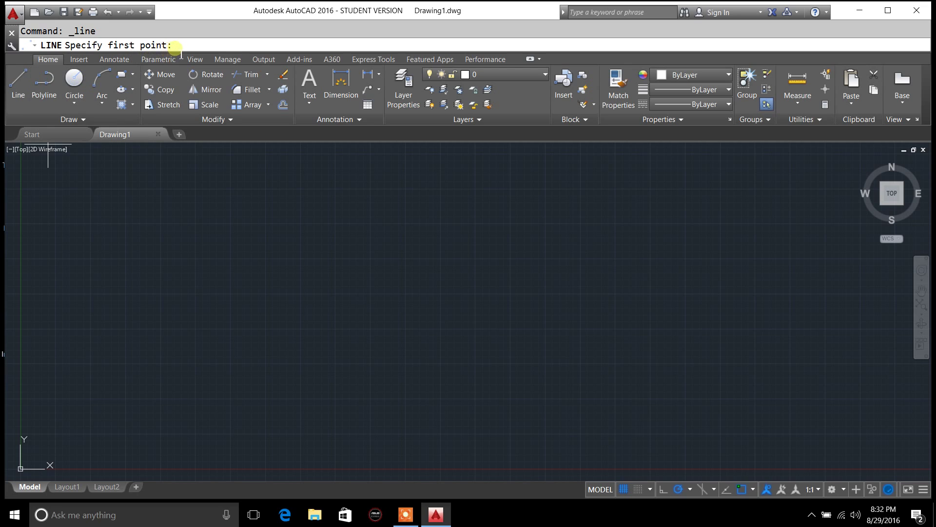
pyautogui.press('Escape')
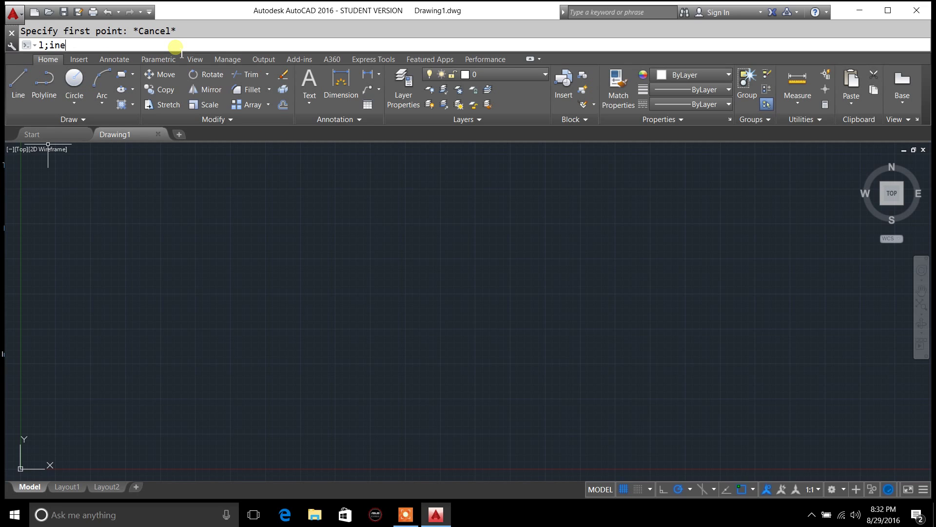
pyautogui.press('BackSpace')
pyautogui.press('BackSpace')
pyautogui.press('BackSpace')
pyautogui.press('BackSpace')
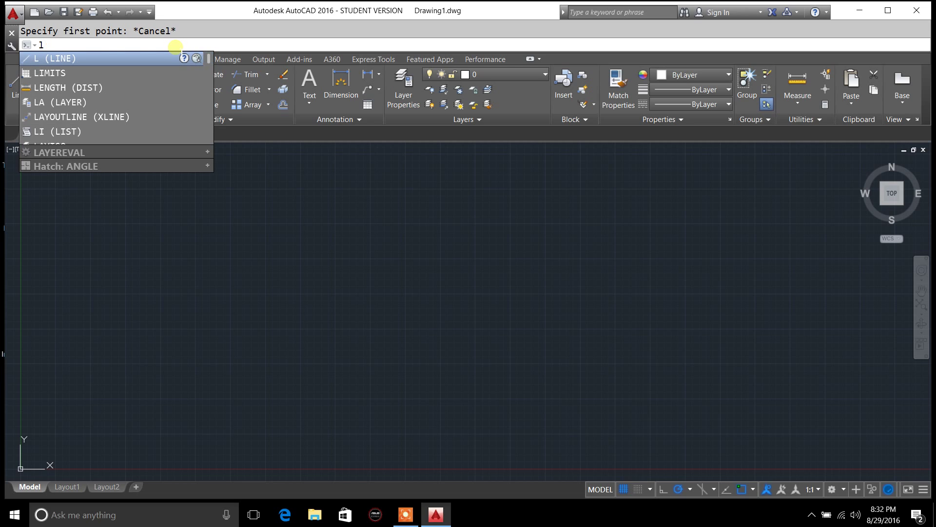
pyautogui.click(87, 59)
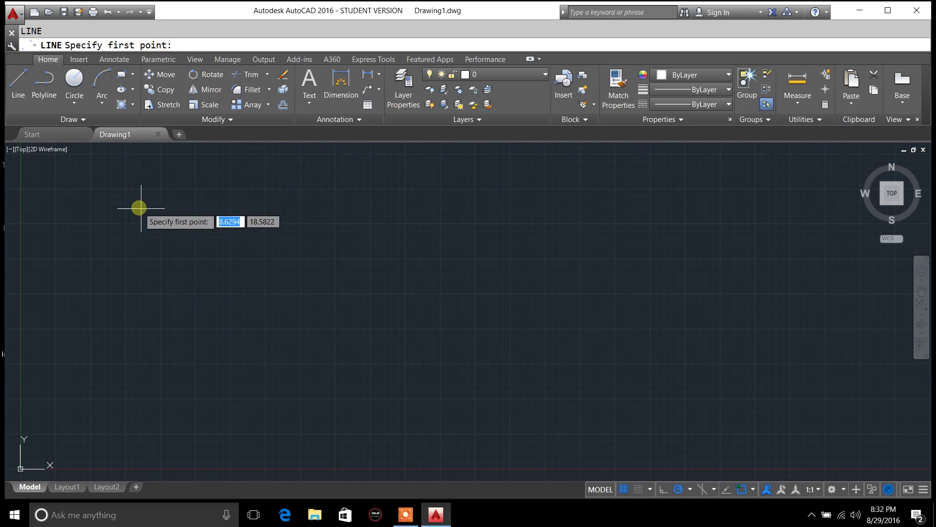
# Draw a short standalone horizontal line with polar tracking.
pyautogui.click(194, 330)
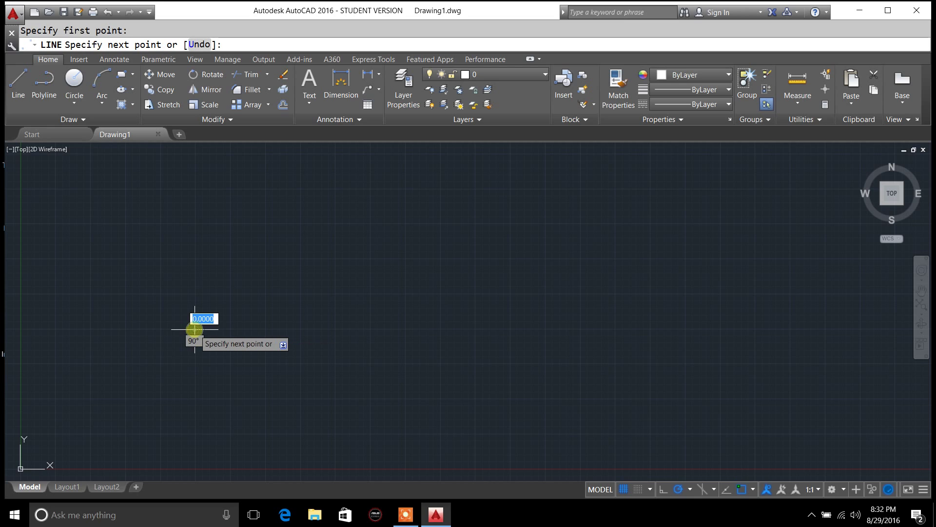
pyautogui.click(340, 330)
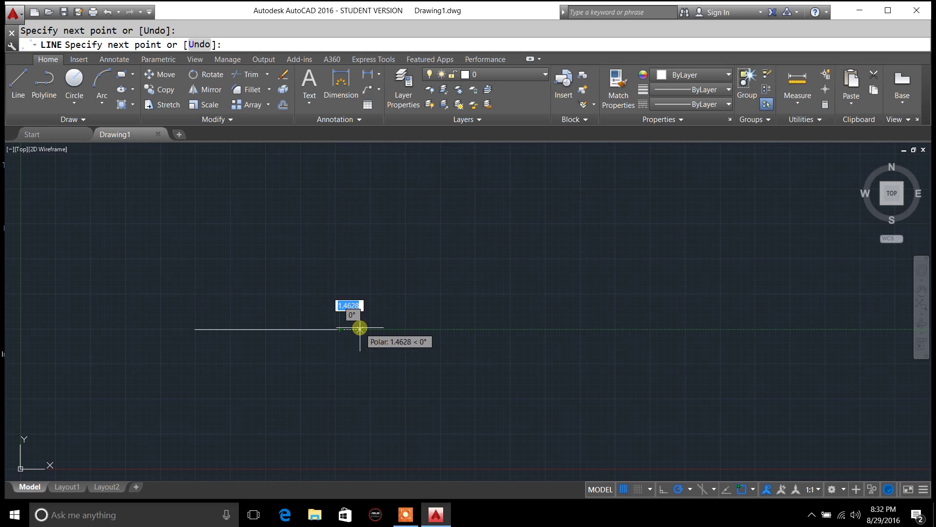
pyautogui.press('Escape')
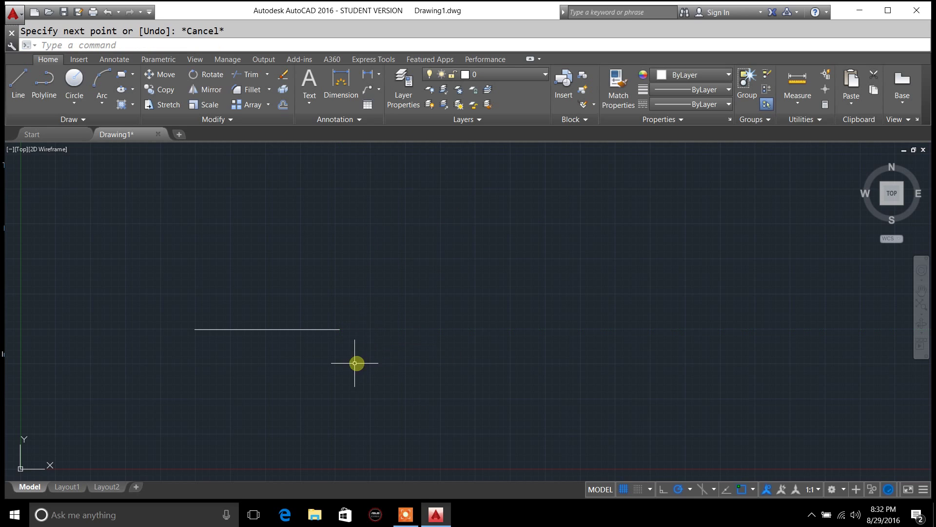
pyautogui.click(280, 329)
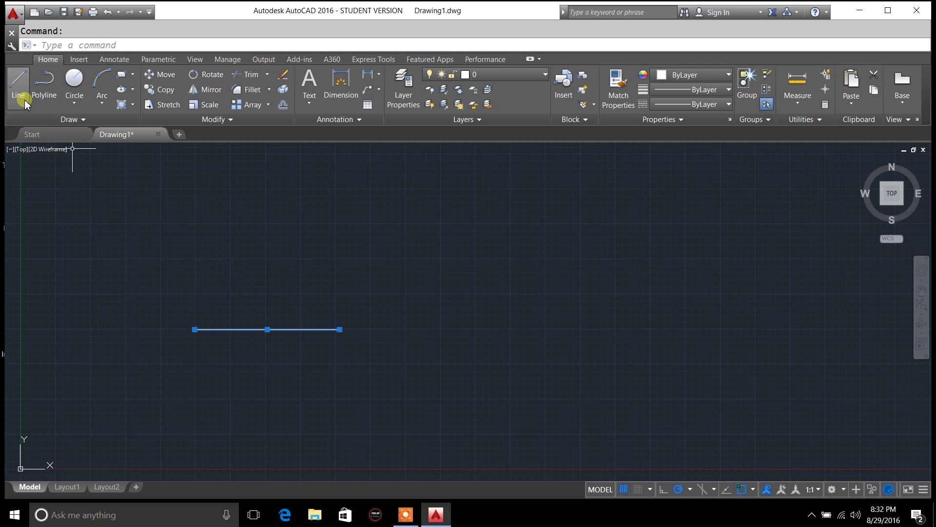
# Above it, draw a stepped line running right, up, right, then down.
pyautogui.click(18, 85)
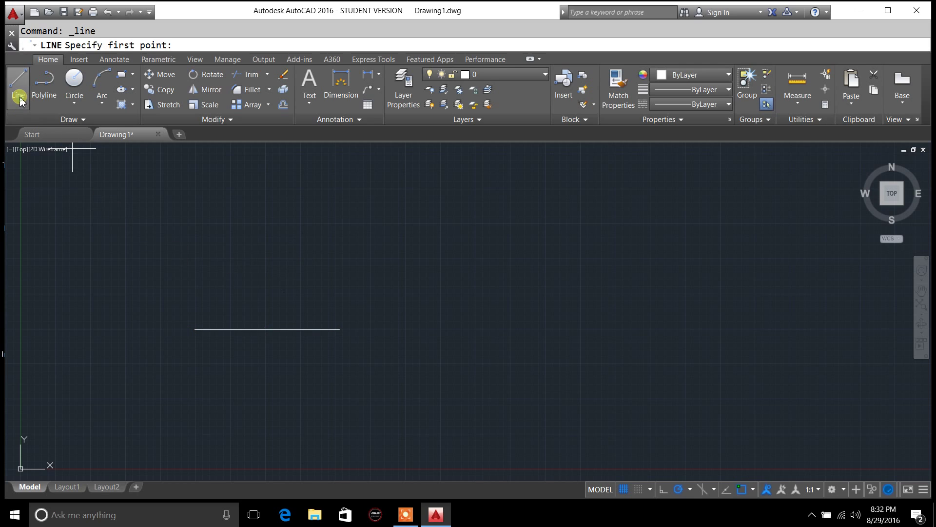
pyautogui.click(194, 280)
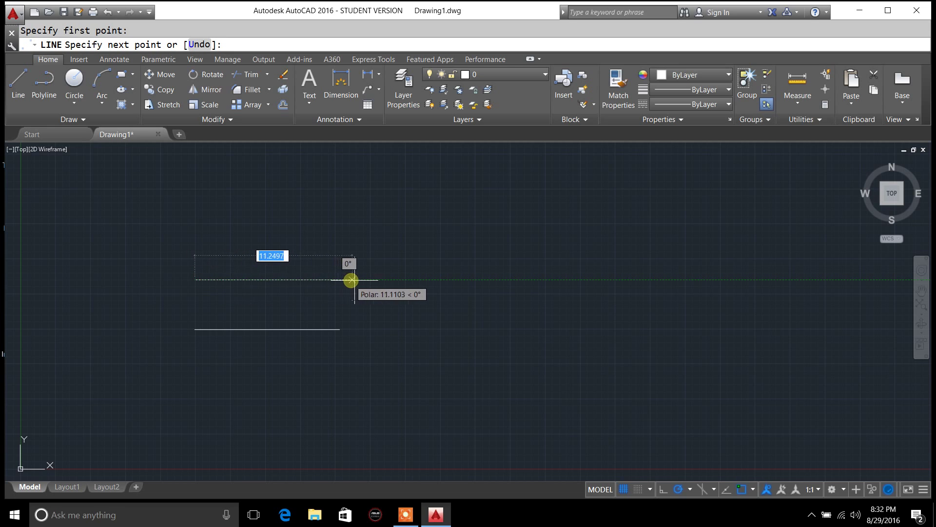
pyautogui.click(371, 280)
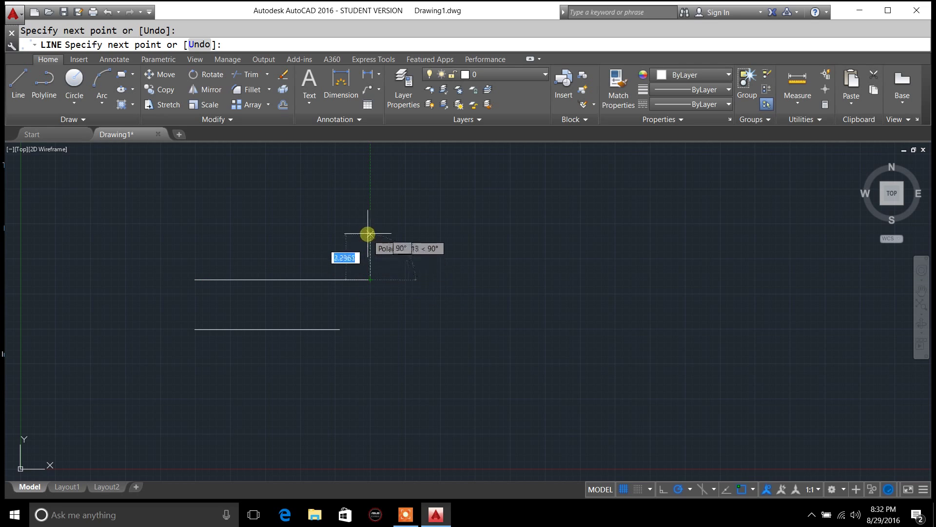
pyautogui.click(370, 192)
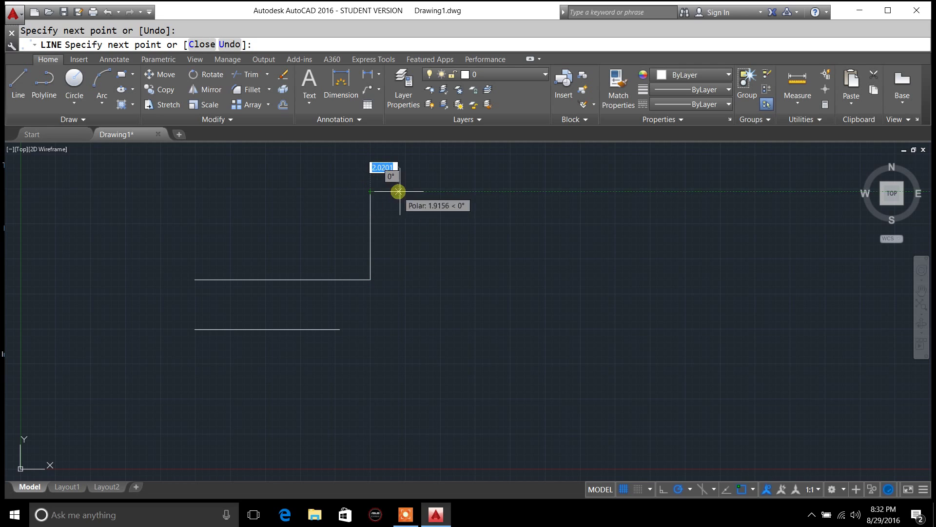
pyautogui.click(481, 191)
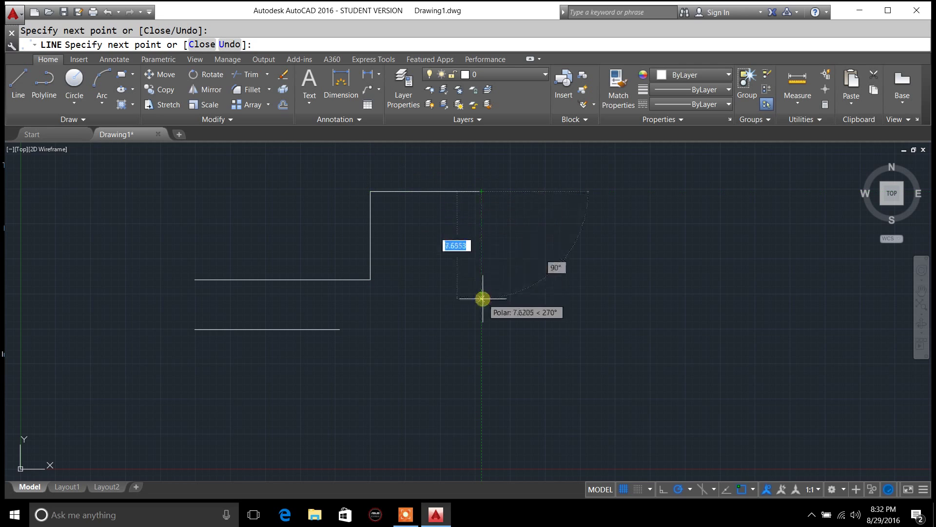
pyautogui.click(481, 325)
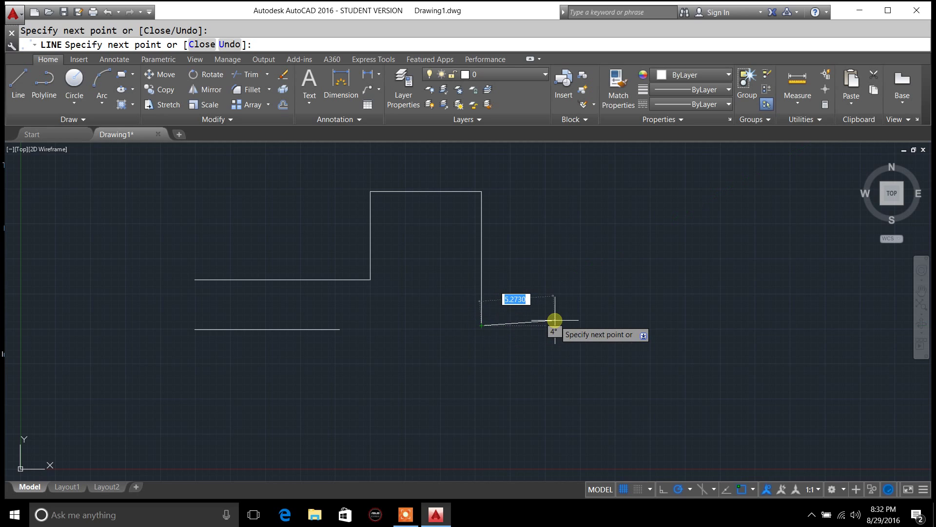
pyautogui.press('Escape')
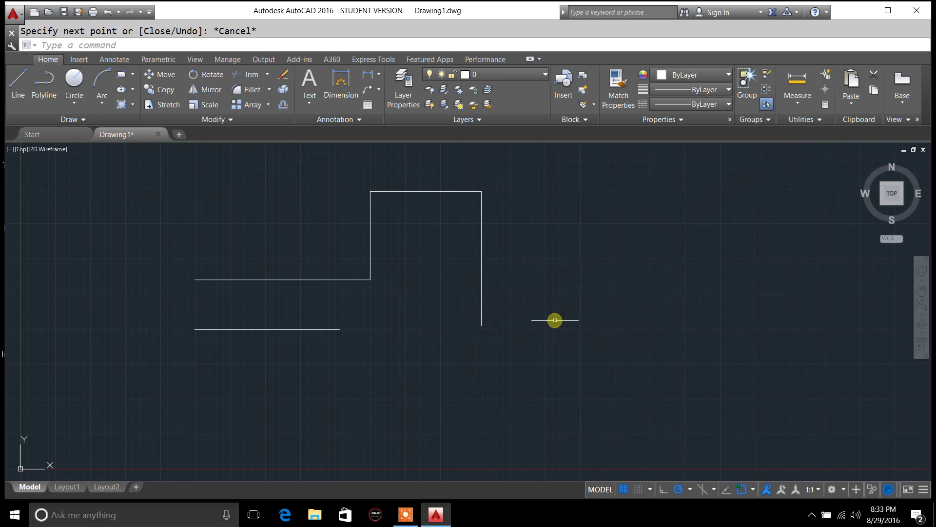
# Erase all five test lines with a crossing window and switch Ortho mode on.
pyautogui.click(282, 76)
pyautogui.click(527, 342)
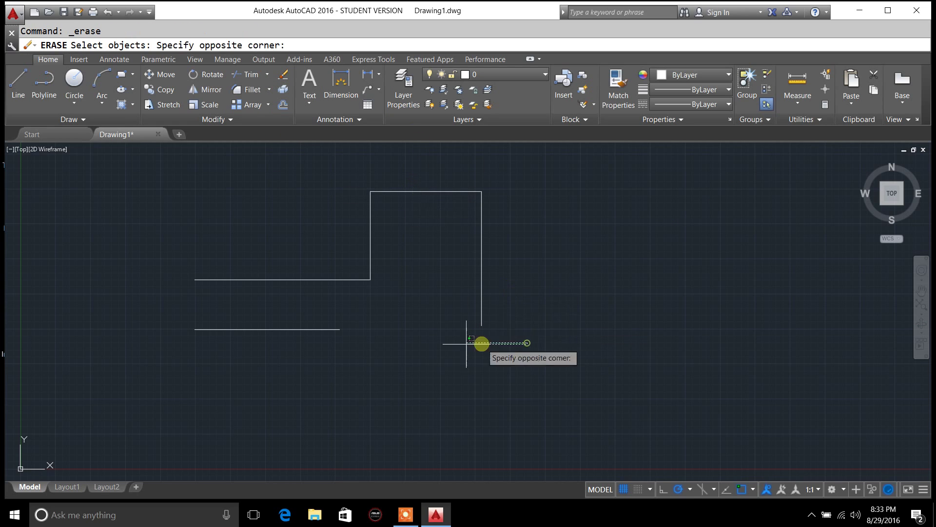
pyautogui.click(243, 176)
pyautogui.press('Return')
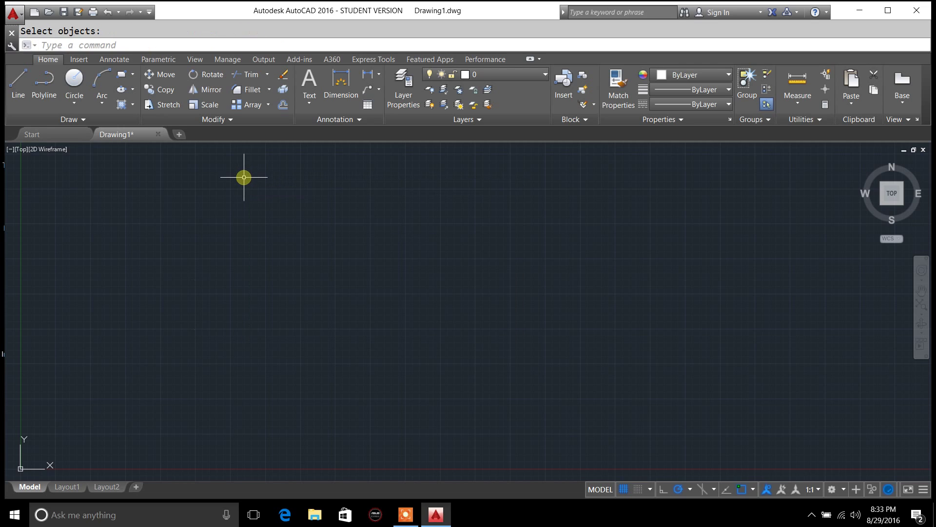
pyautogui.click(664, 490)
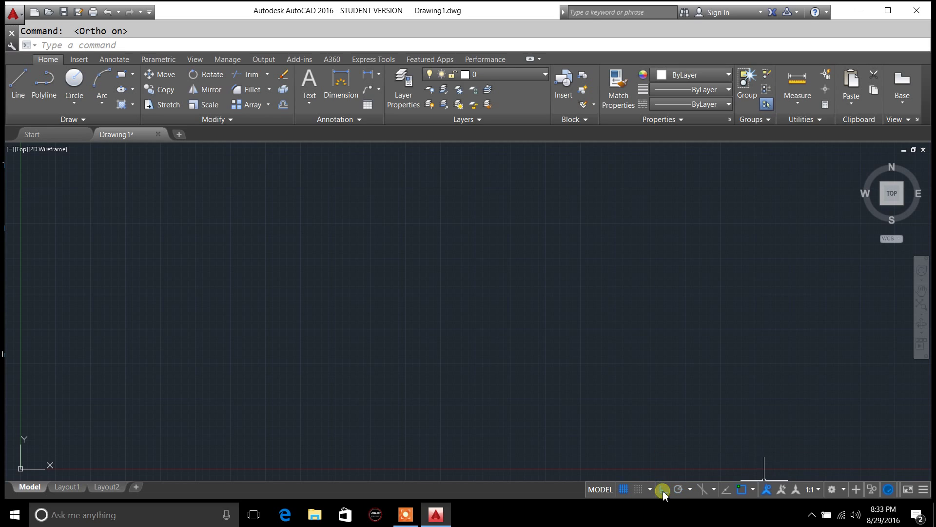
# With Ortho on, draw three connected lines: right, straight down, then right again.
pyautogui.click(18, 86)
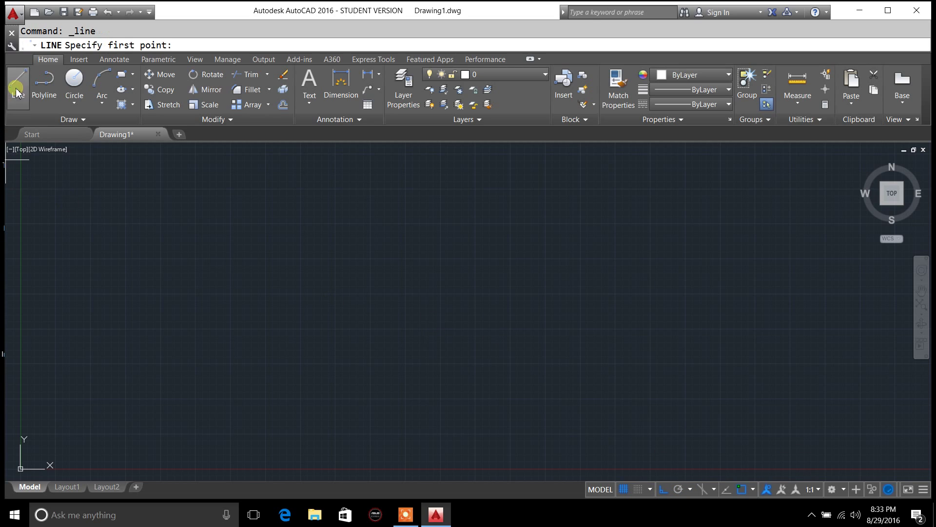
pyautogui.click(160, 294)
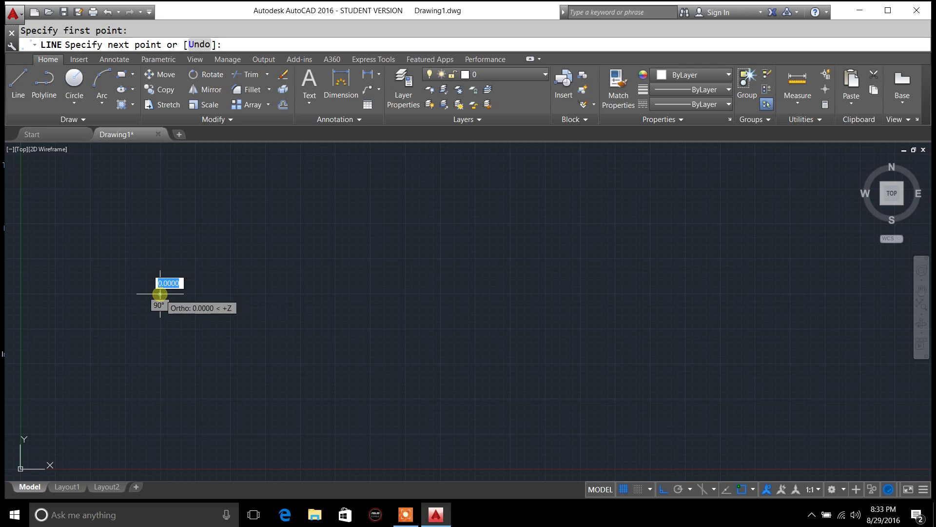
pyautogui.click(343, 293)
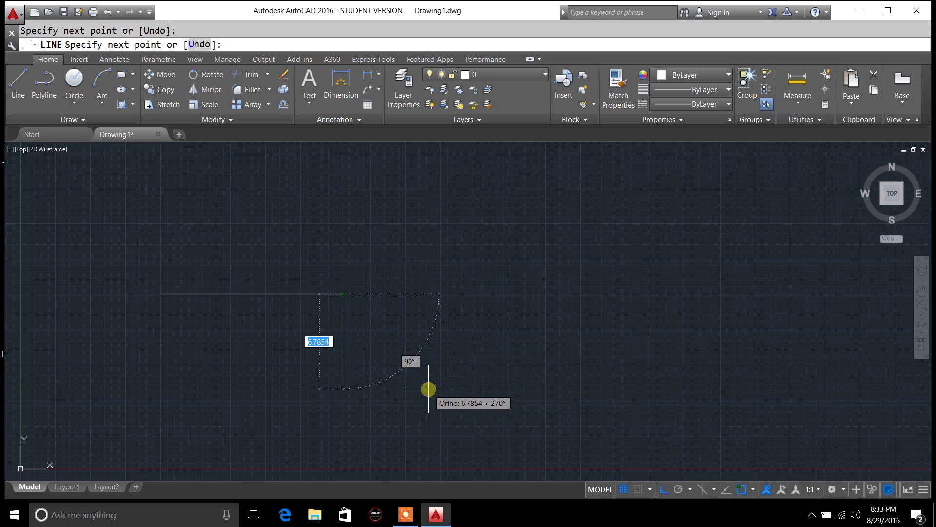
pyautogui.click(345, 363)
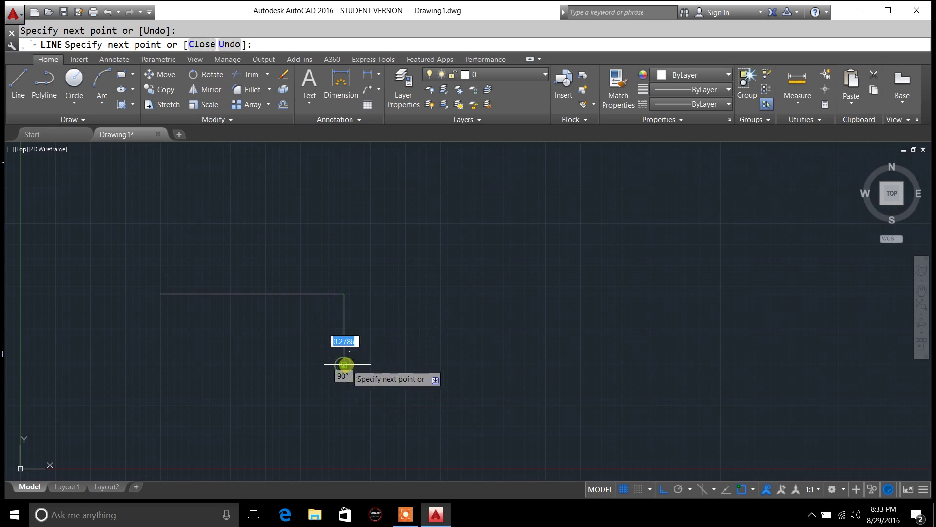
pyautogui.click(456, 363)
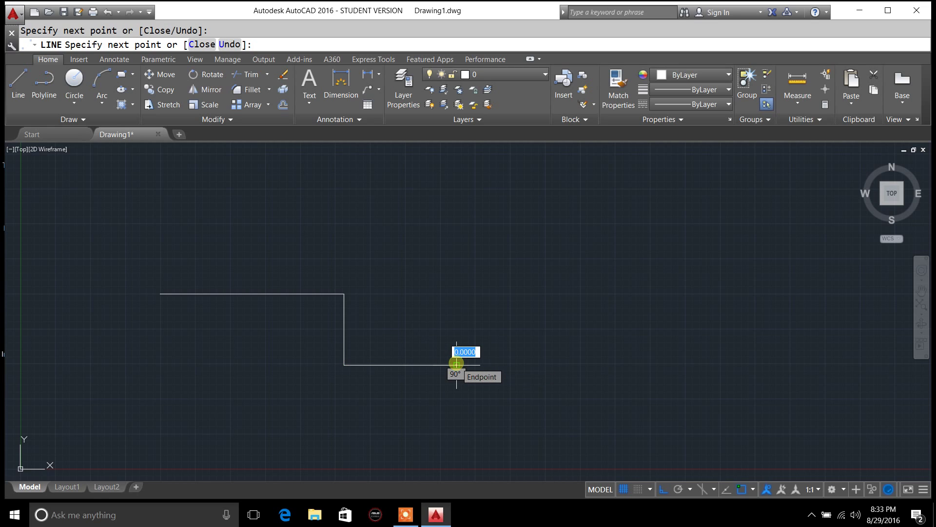
pyautogui.press('Escape')
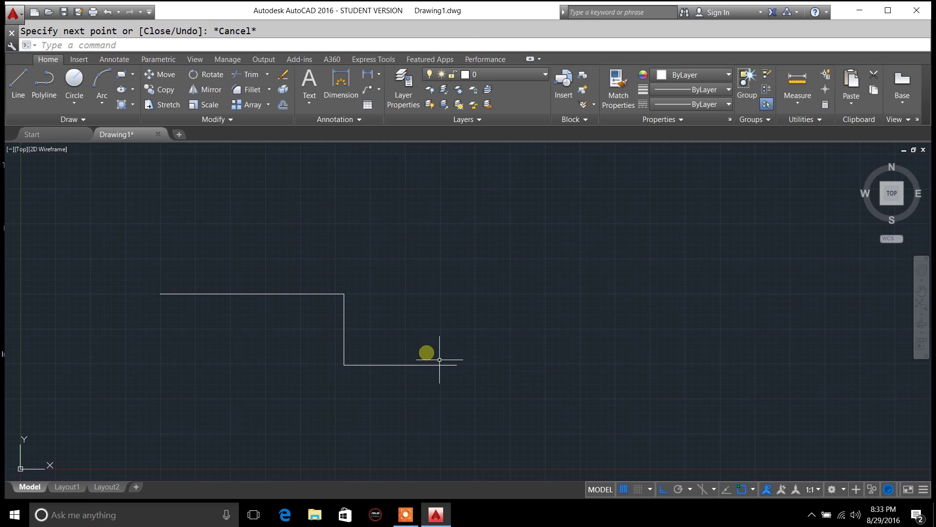
# Erase the three step lines with a crossing window.
pyautogui.click(283, 78)
pyautogui.click(491, 382)
pyautogui.click(191, 238)
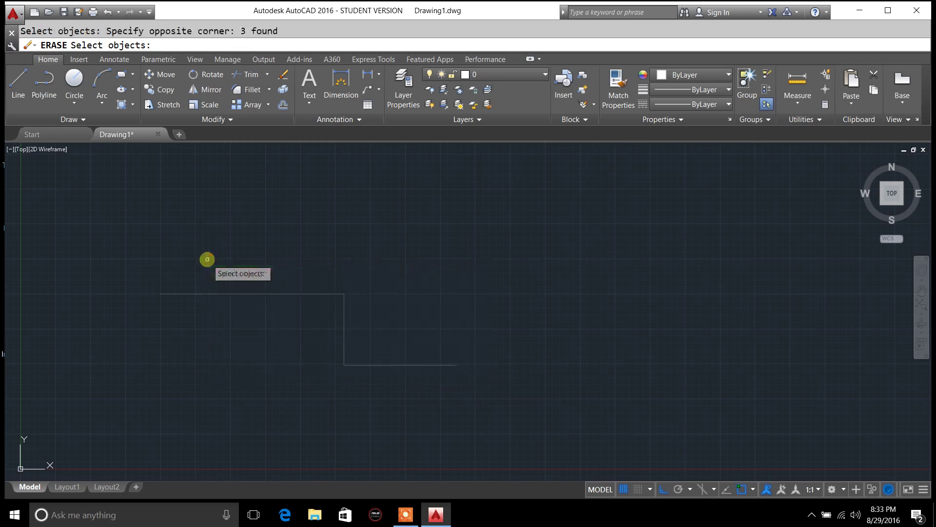
pyautogui.press('Return')
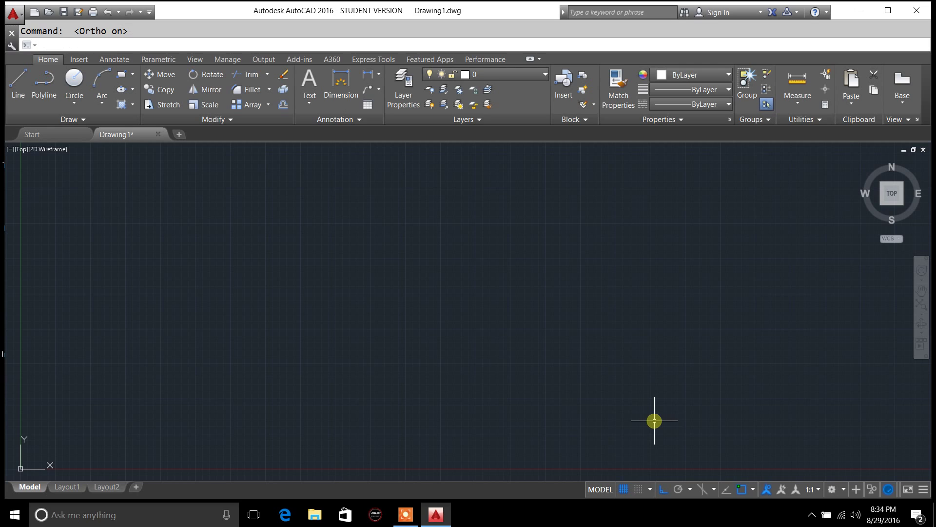
# Turn Ortho off and set polar tracking to 45° increments, then start a new line.
pyautogui.click(690, 489)
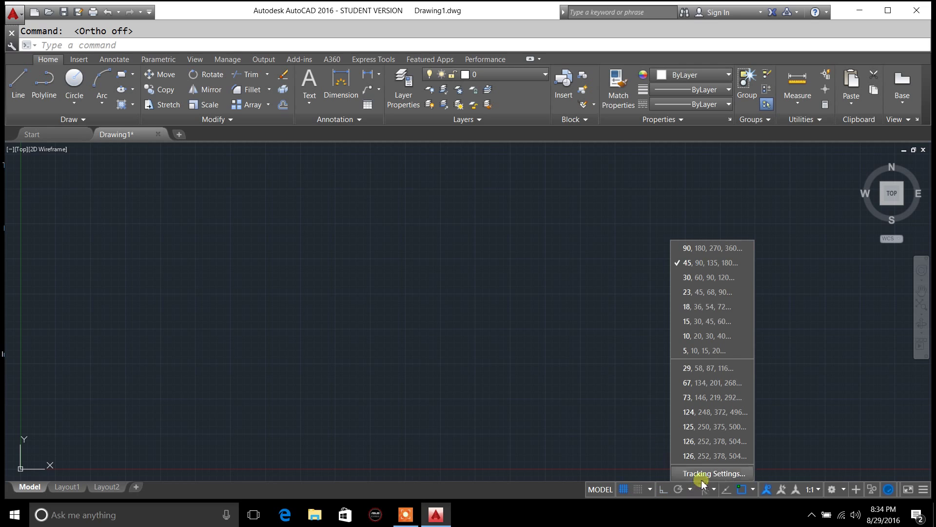
pyautogui.click(690, 263)
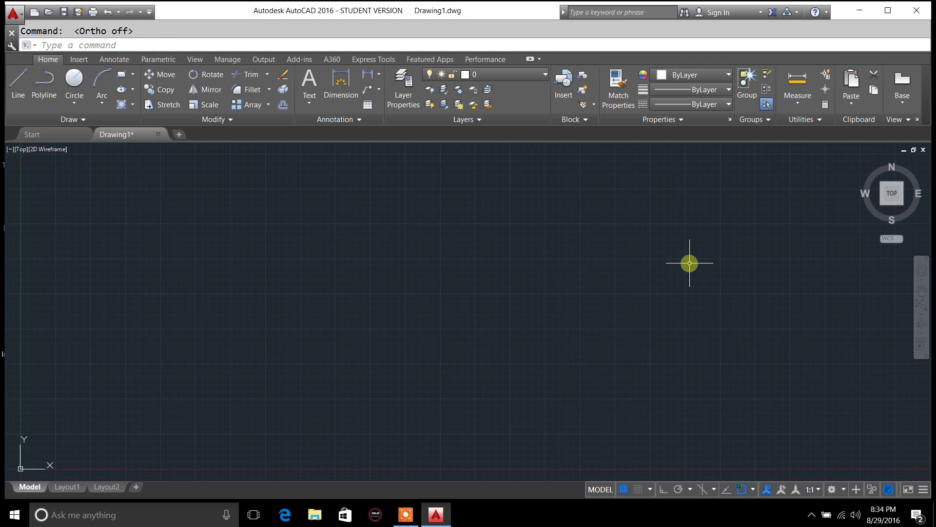
pyautogui.click(753, 489)
pyautogui.click(679, 365)
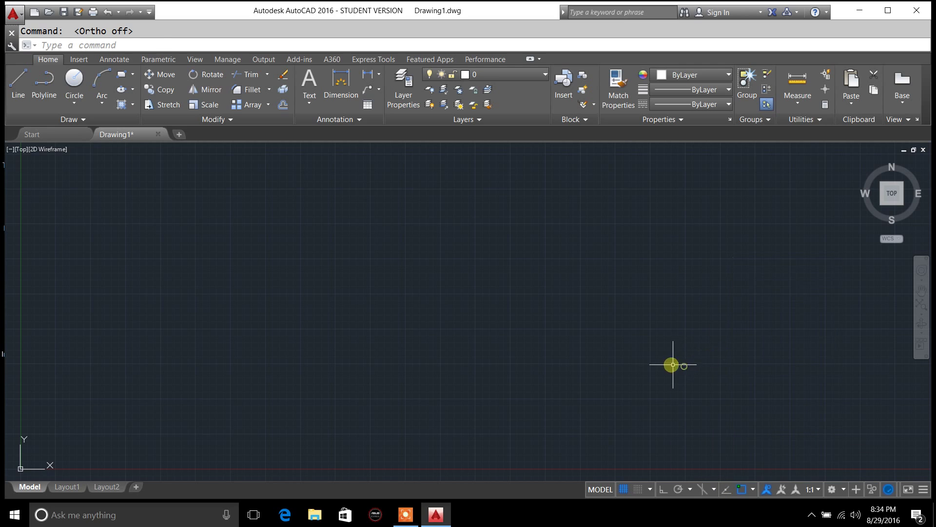
pyautogui.click(692, 490)
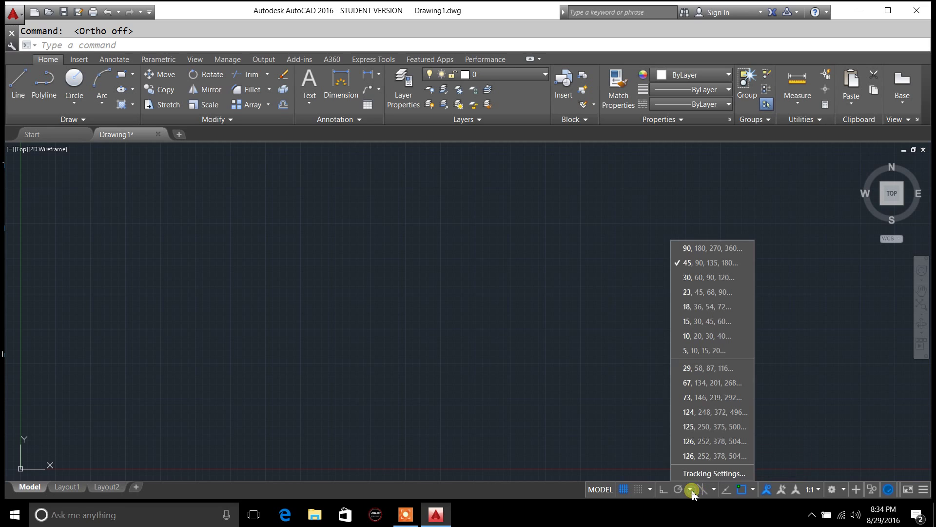
pyautogui.click(714, 262)
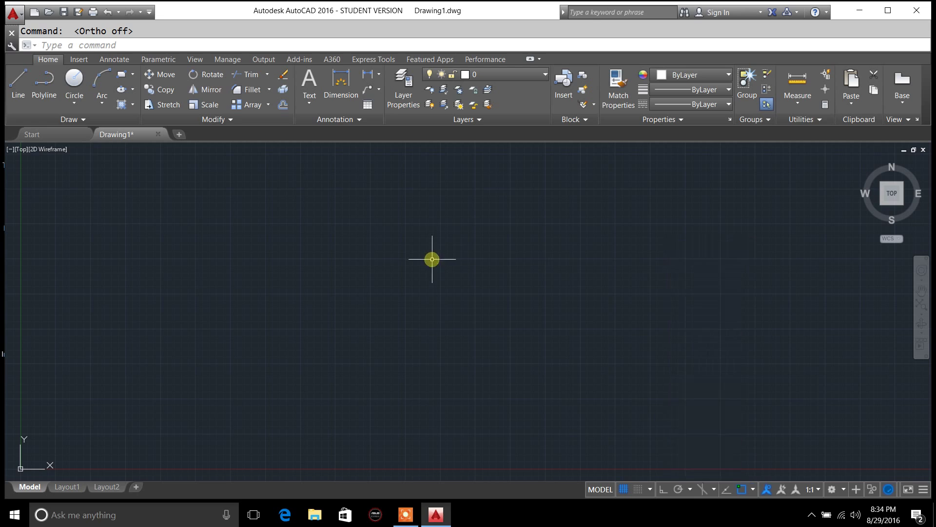
pyautogui.click(12, 90)
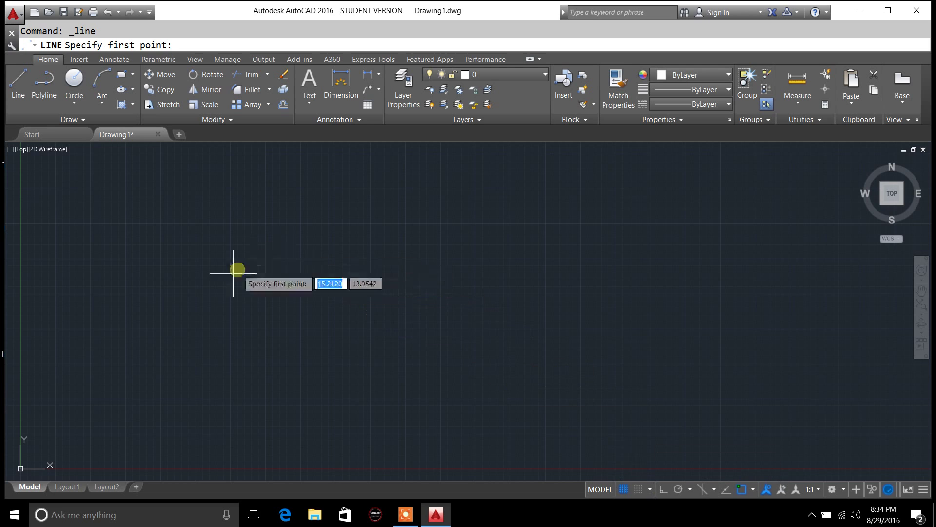
# Place the line's first point, then adjust object snap and polar angle settings from the status bar.
pyautogui.click(219, 300)
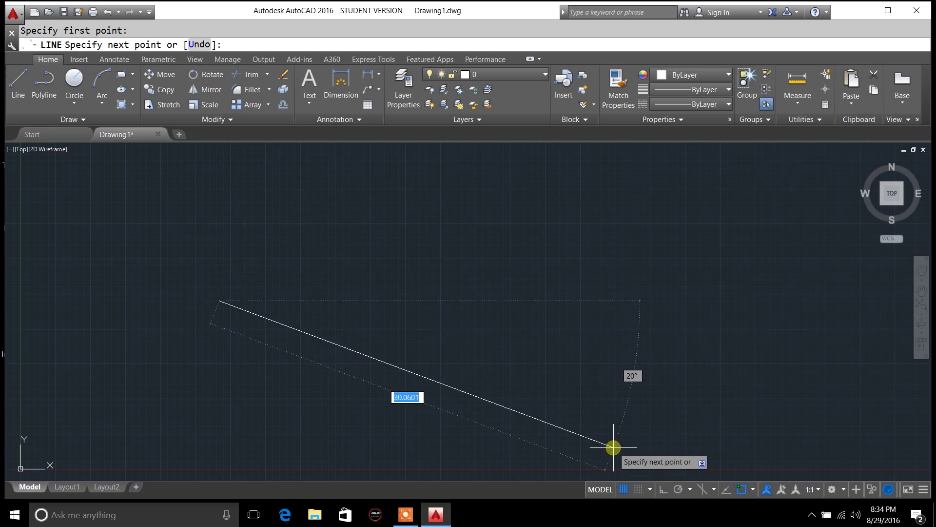
pyautogui.click(753, 489)
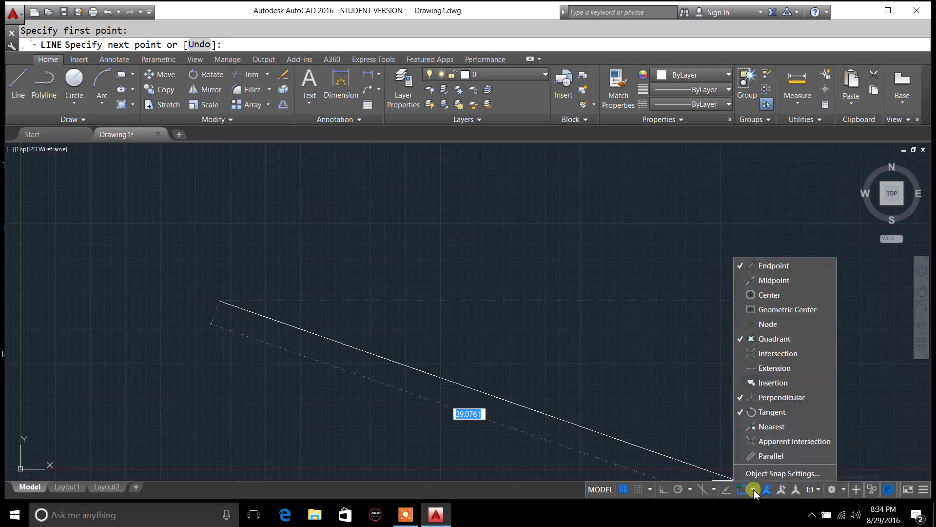
pyautogui.click(714, 490)
pyautogui.click(708, 491)
pyautogui.click(689, 490)
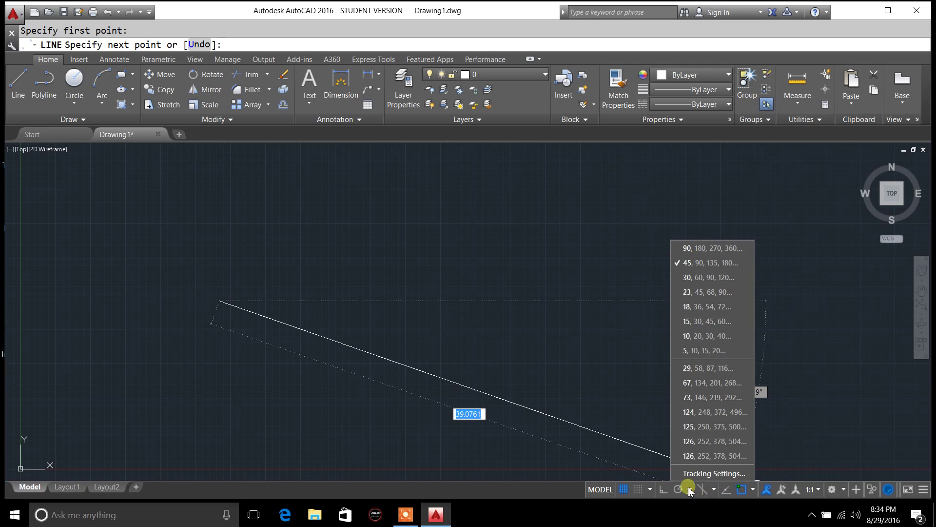
pyautogui.click(691, 265)
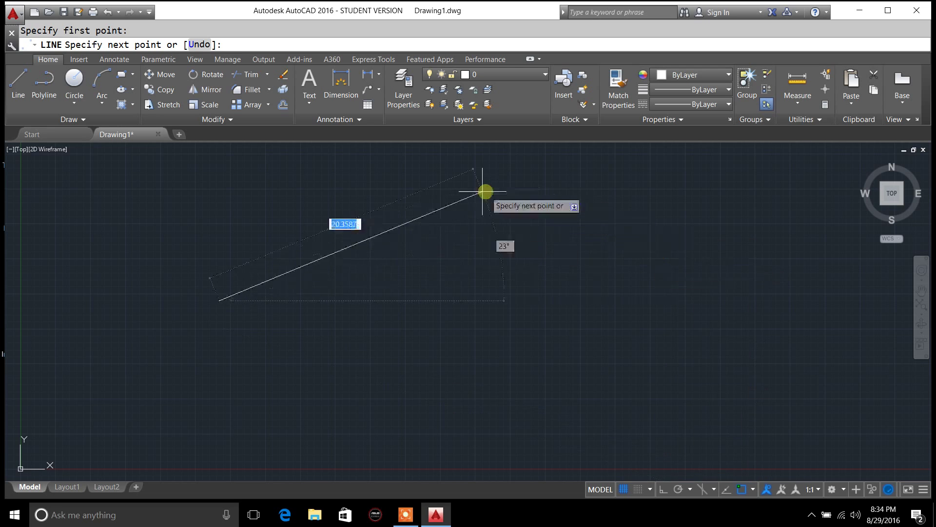
# Draw a three-segment zigzag: a rising diagonal, a steep drop, and a long shallow rise.
pyautogui.click(350, 170)
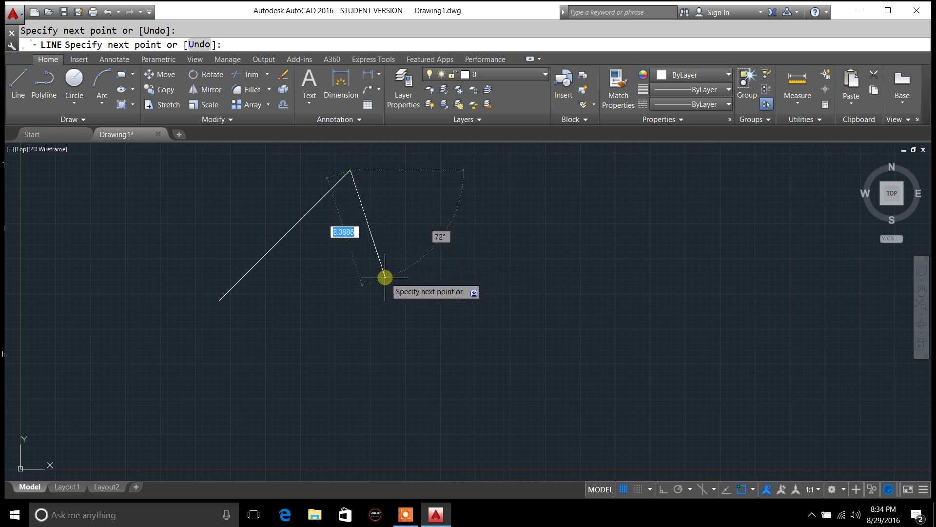
pyautogui.click(391, 288)
pyautogui.click(581, 223)
pyautogui.press('Escape')
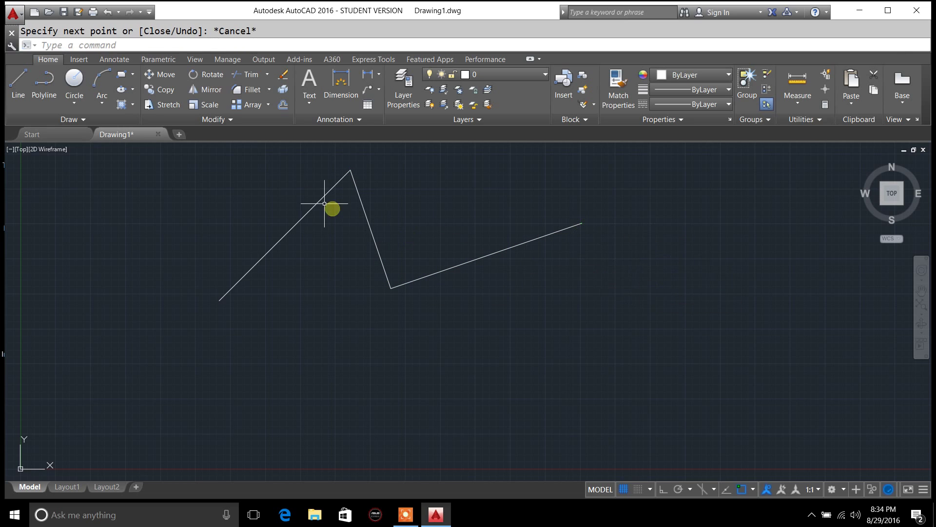
# Erase the three zigzag lines with a crossing window from right to left.
pyautogui.click(281, 77)
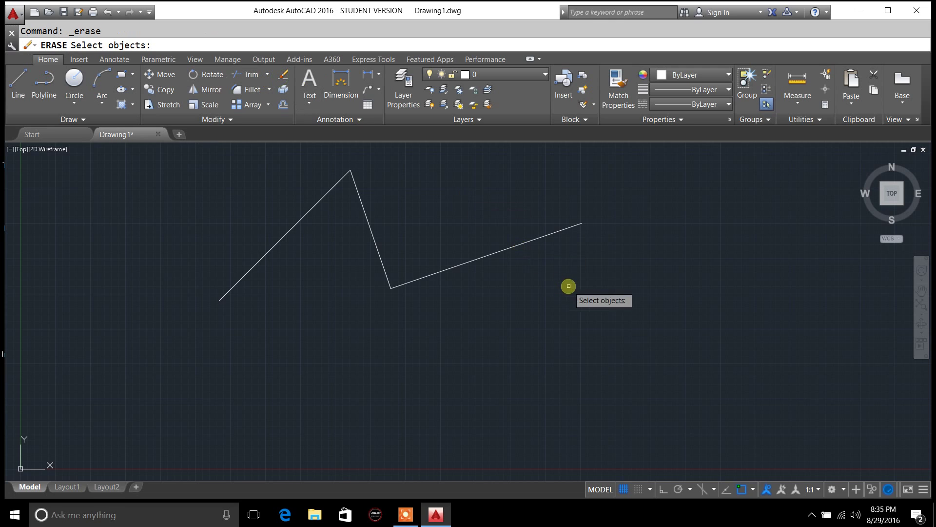
pyautogui.click(621, 314)
pyautogui.click(207, 163)
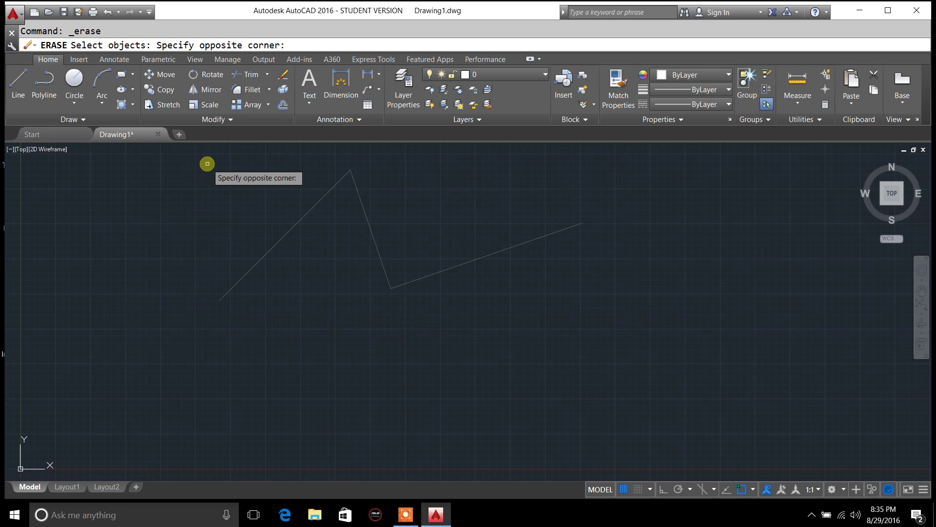
pyautogui.press('Return')
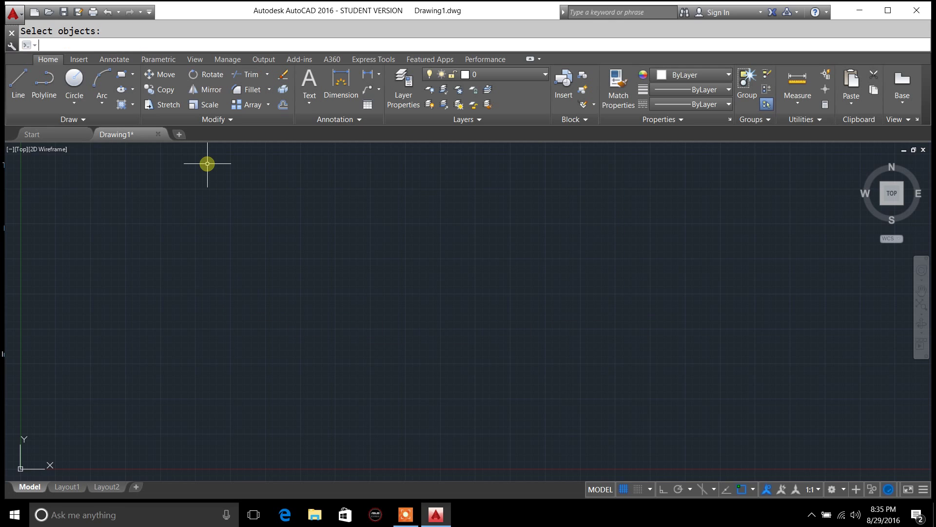